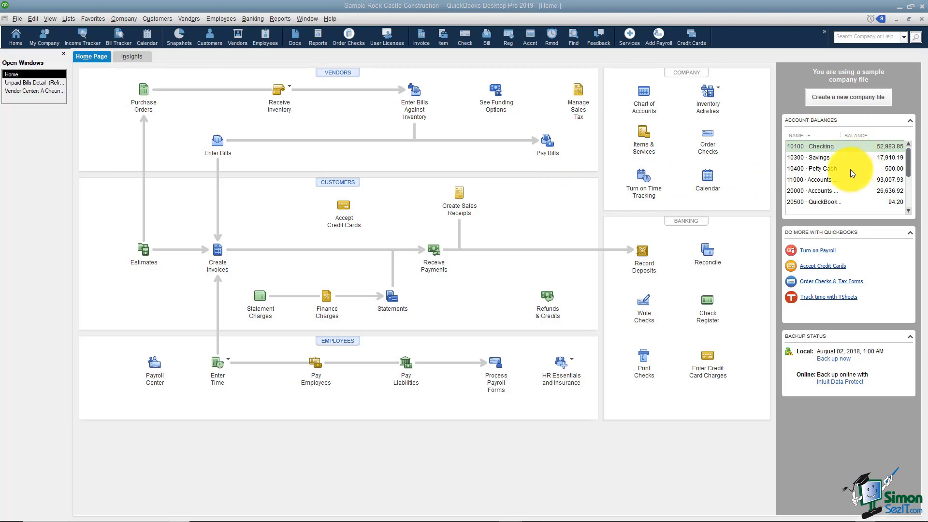
# Open the 10100 Checking register from the Home page and via Use Register, closing it each time.
pyautogui.doubleClick(820, 147)
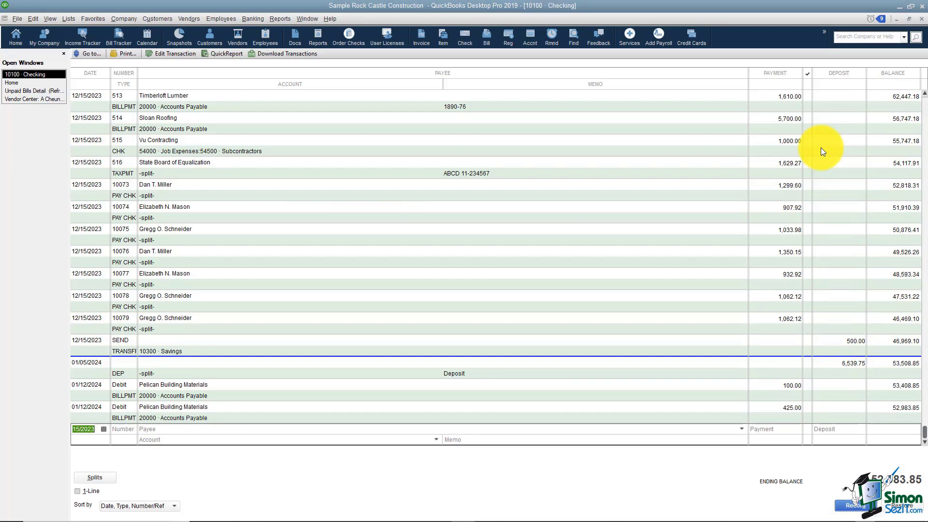
pyautogui.click(920, 20)
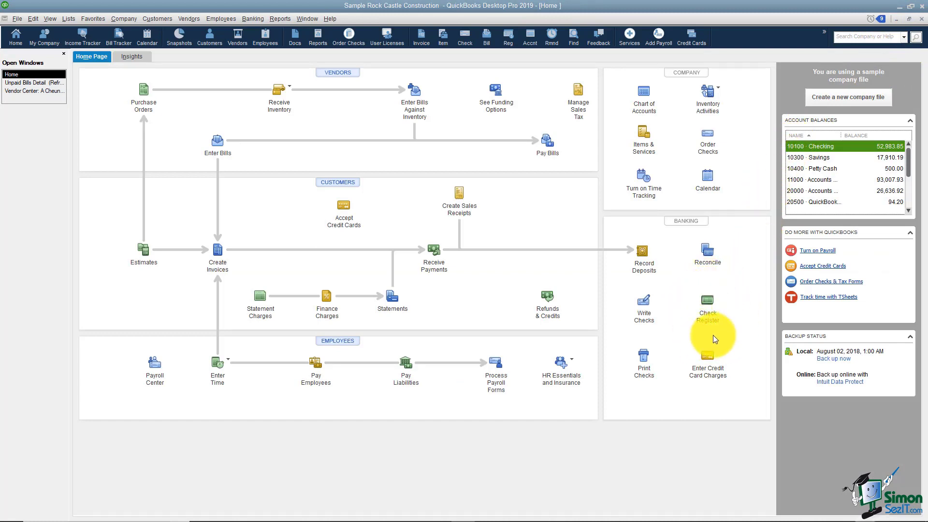
pyautogui.click(707, 318)
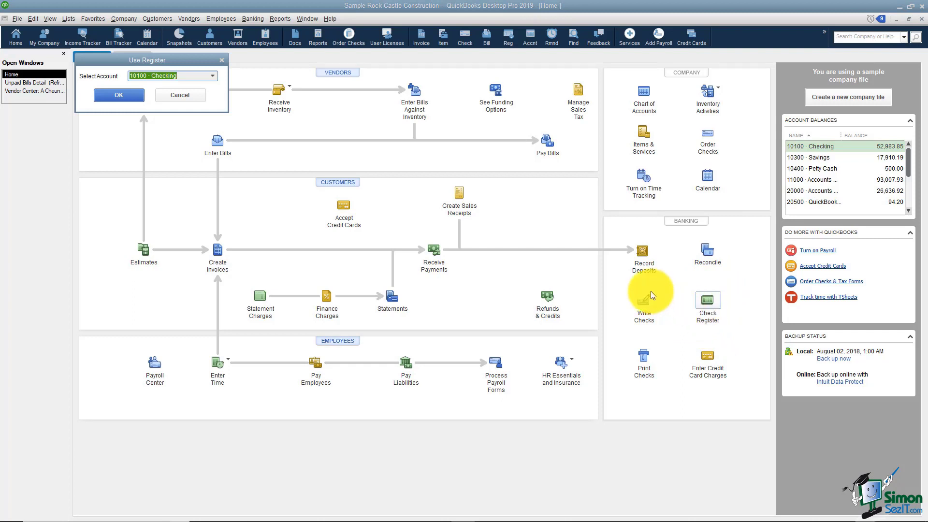
pyautogui.click(213, 77)
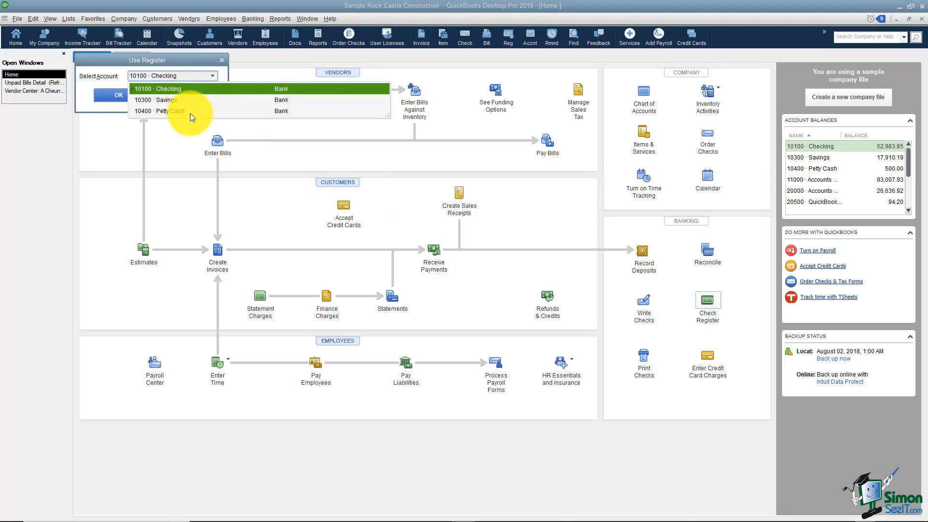
pyautogui.click(174, 78)
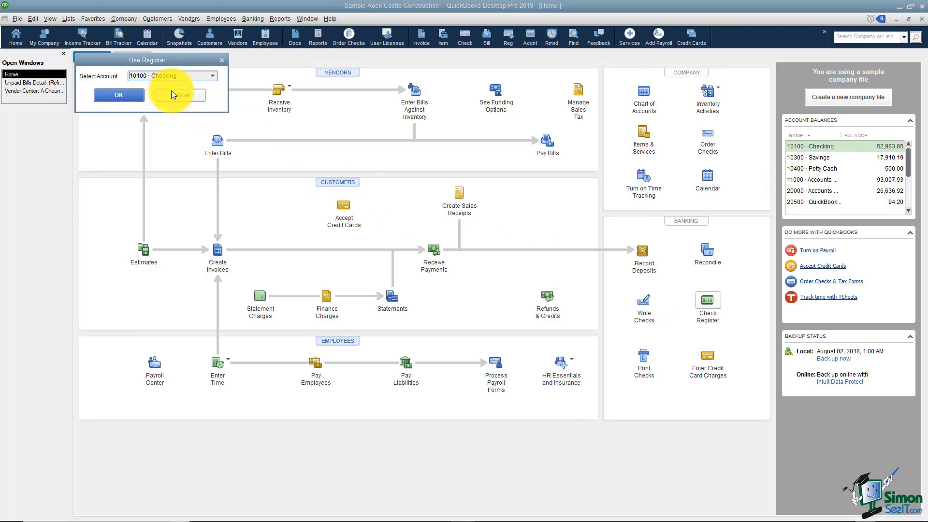
pyautogui.click(129, 95)
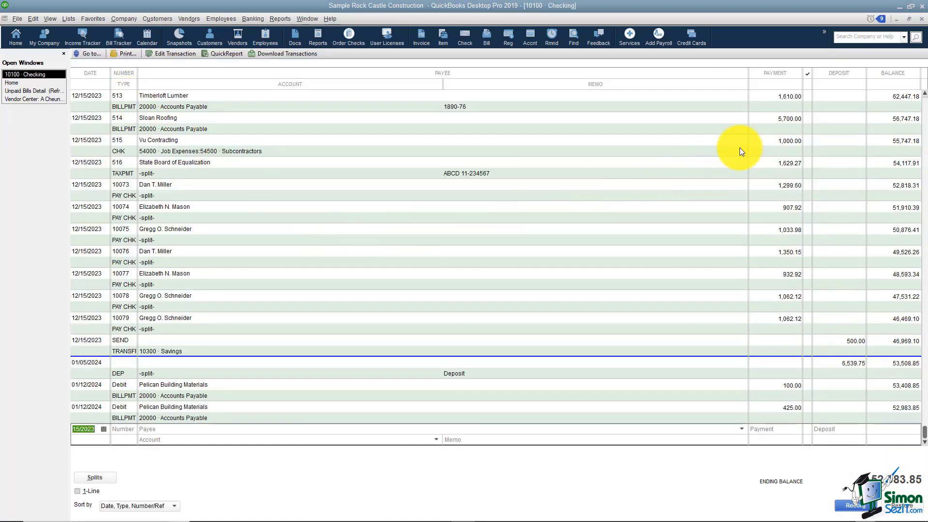
pyautogui.click(922, 18)
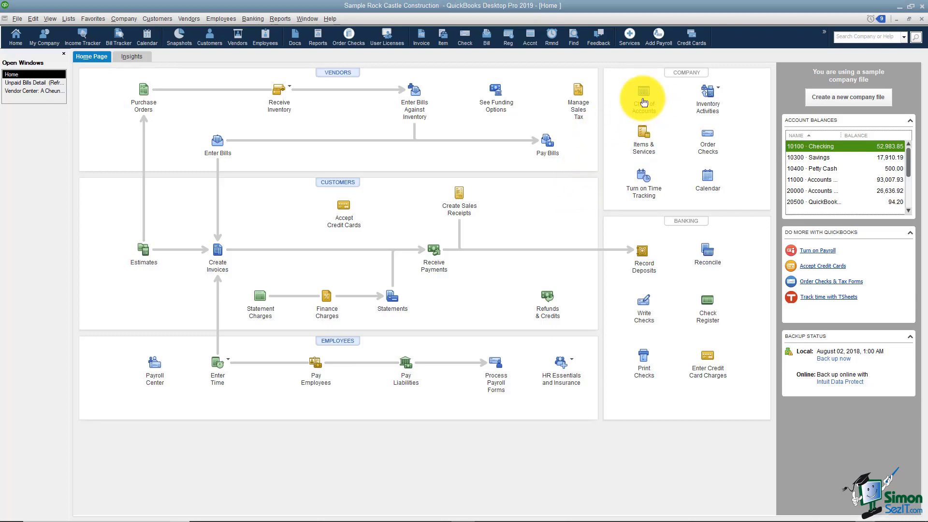
# Open the Chart of Accounts, select 40100 Construction Income, then open and close the 15100 Vehicles register.
pyautogui.click(644, 102)
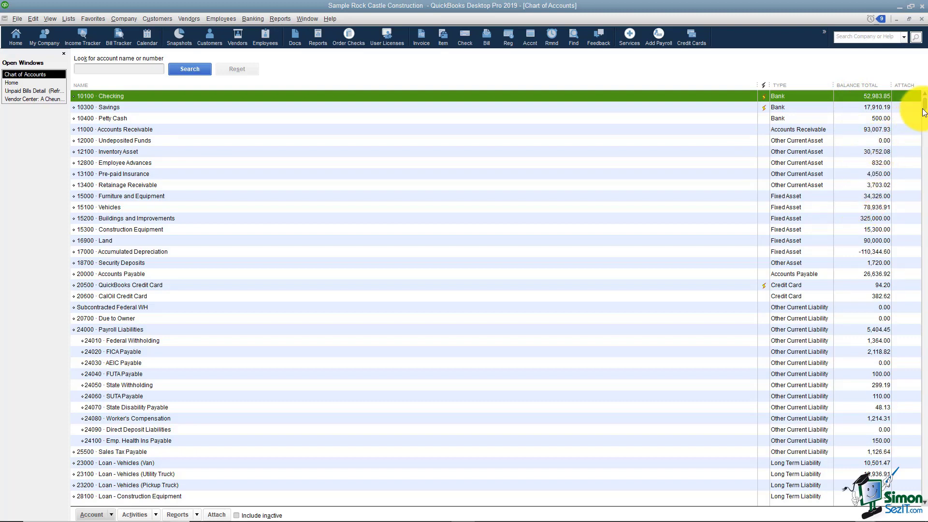
pyautogui.moveTo(923, 112); pyautogui.dragTo(923, 251)
pyautogui.click(819, 251)
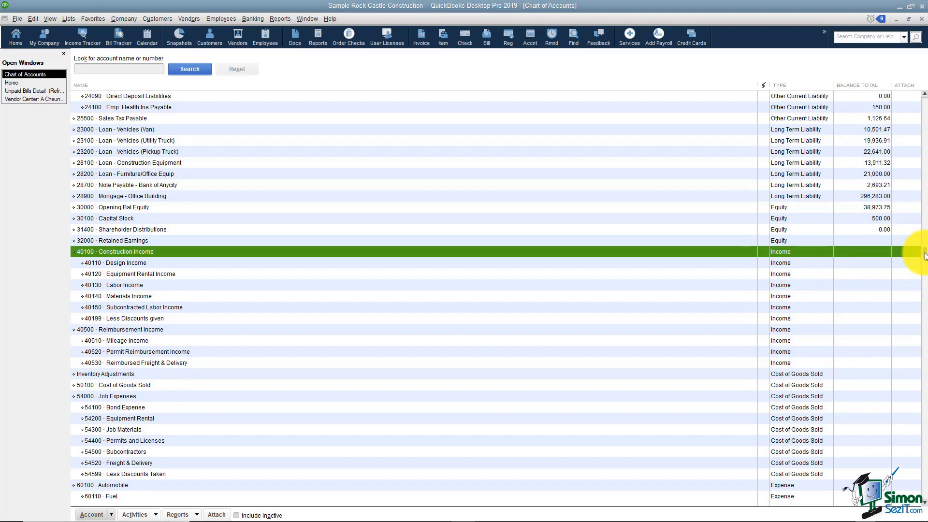
pyautogui.moveTo(924, 256)
pyautogui.mouseDown()
pyautogui.moveTo(923, 366)
pyautogui.moveTo(923, 252)
pyautogui.mouseUp()
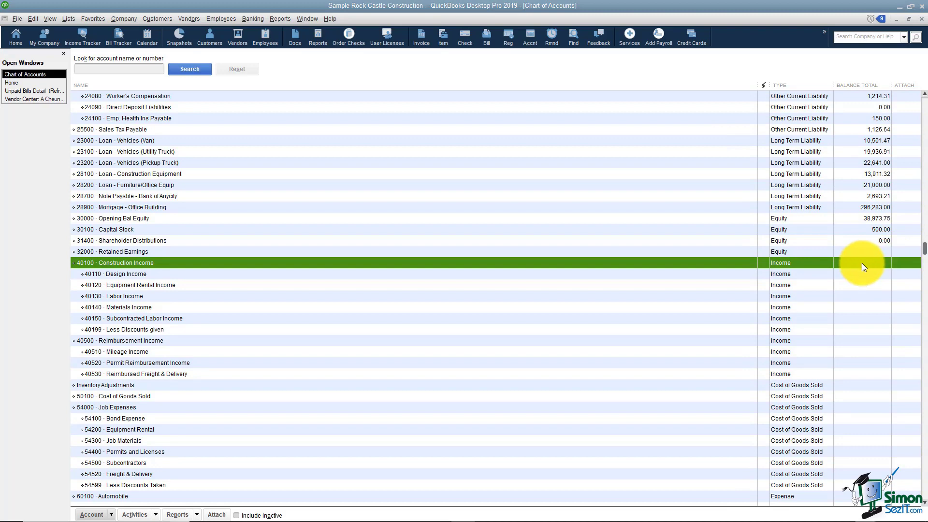
pyautogui.moveTo(924, 250); pyautogui.dragTo(895, 94)
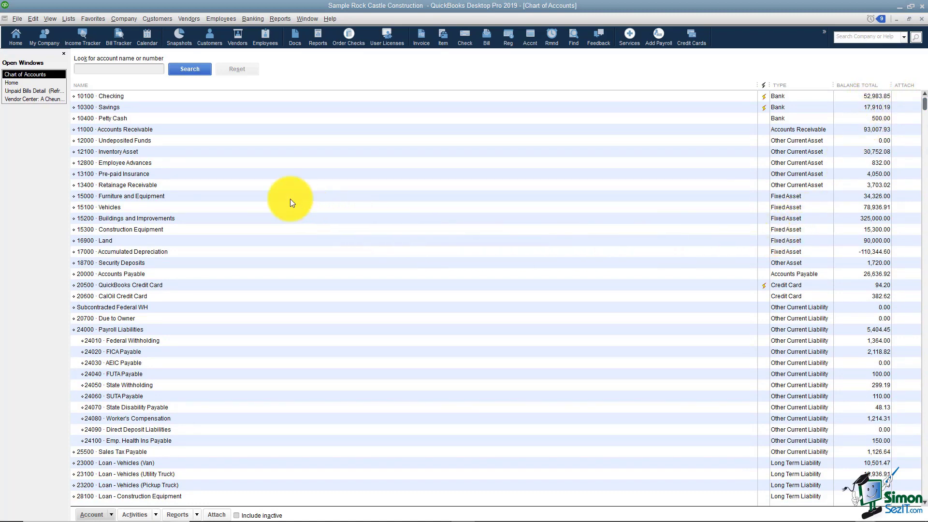
pyautogui.doubleClick(261, 207)
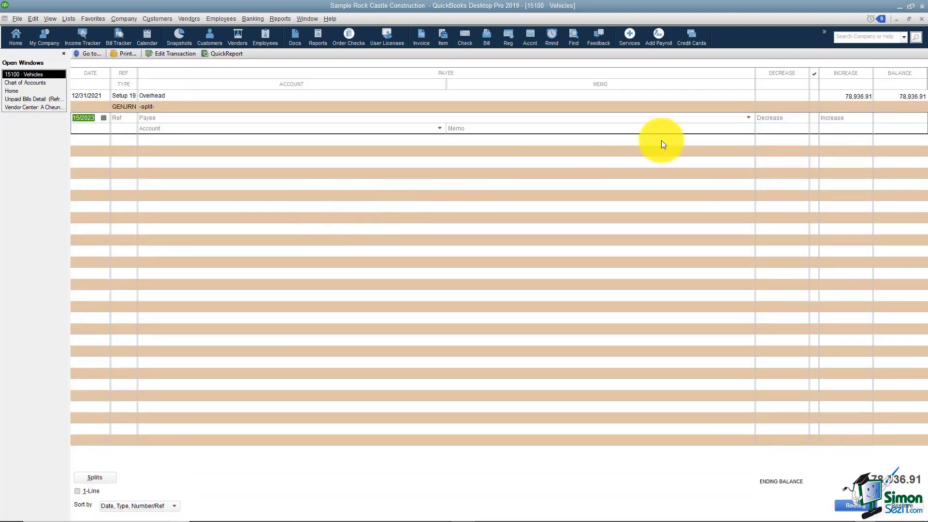
pyautogui.click(920, 20)
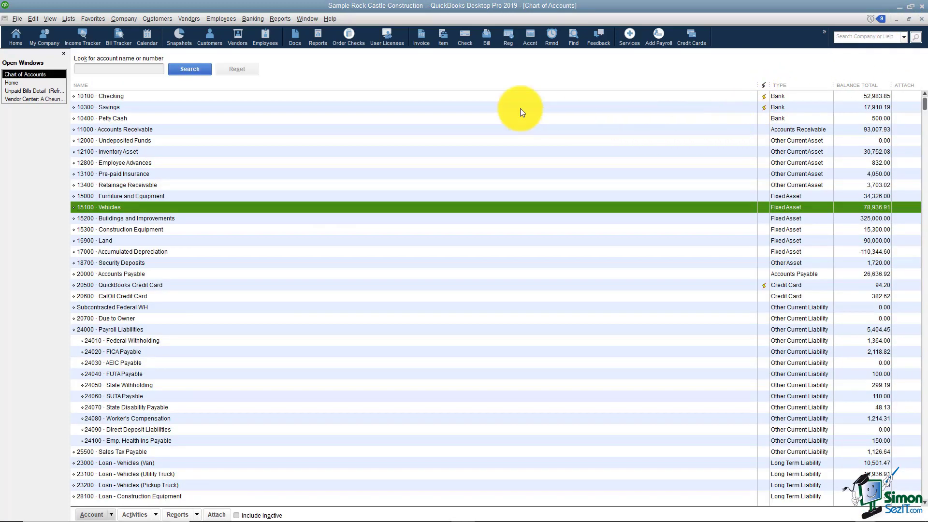
# Open the 10100 Checking register and select check number 513 on the Timberloft Lumber payment.
pyautogui.doubleClick(493, 96)
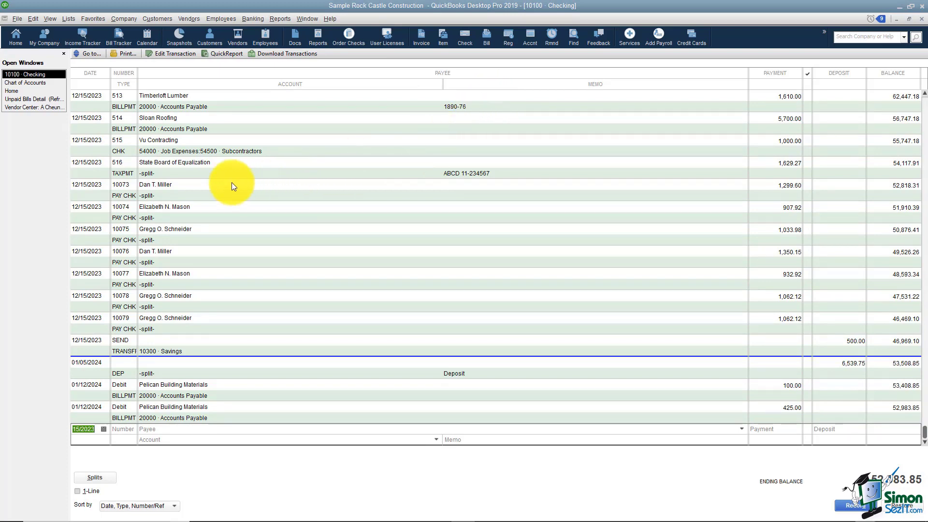
pyautogui.click(119, 108)
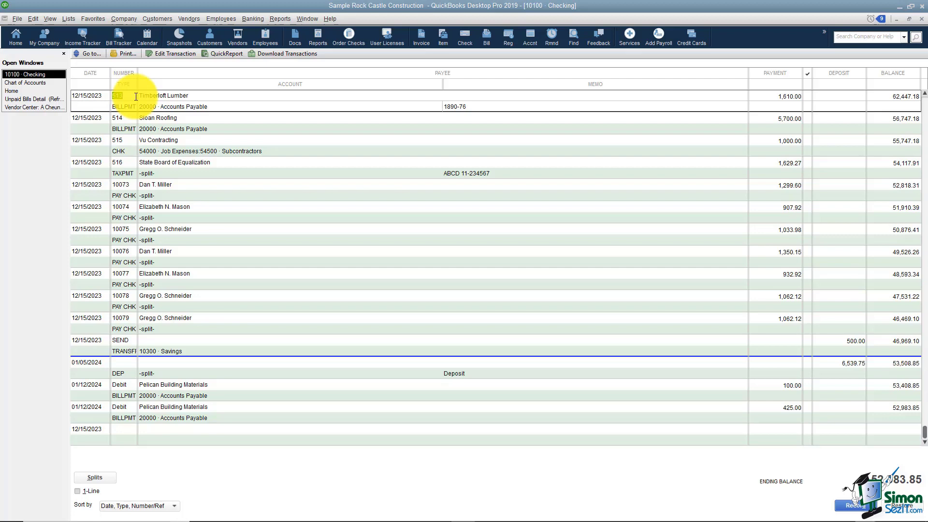
pyautogui.click(136, 96)
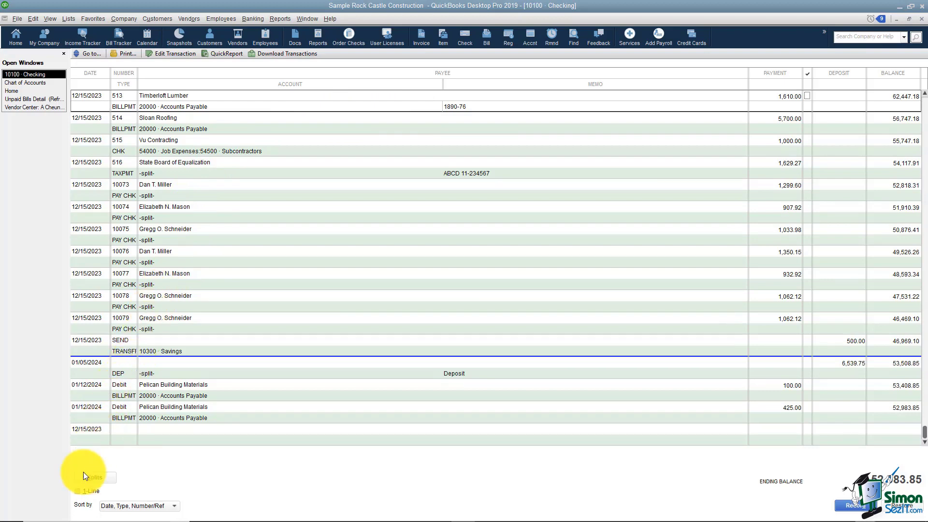
pyautogui.click(78, 492)
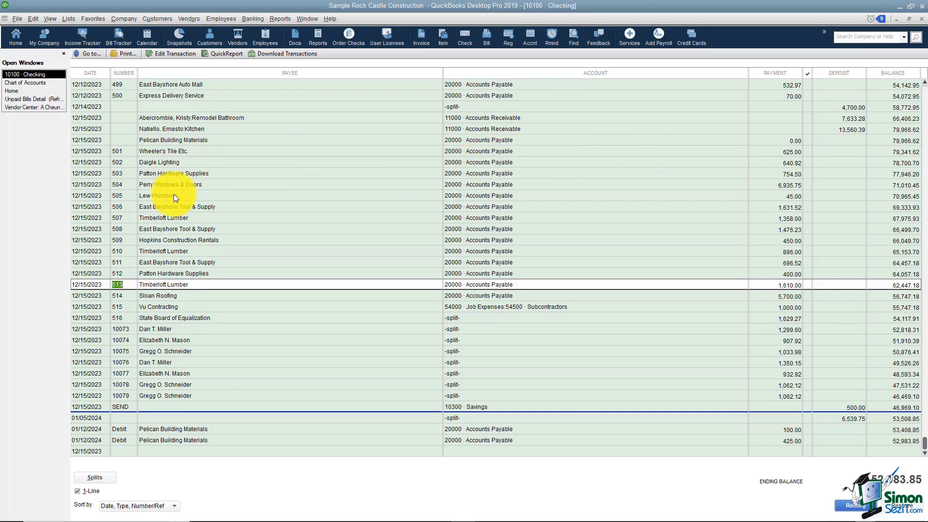
pyautogui.click(79, 492)
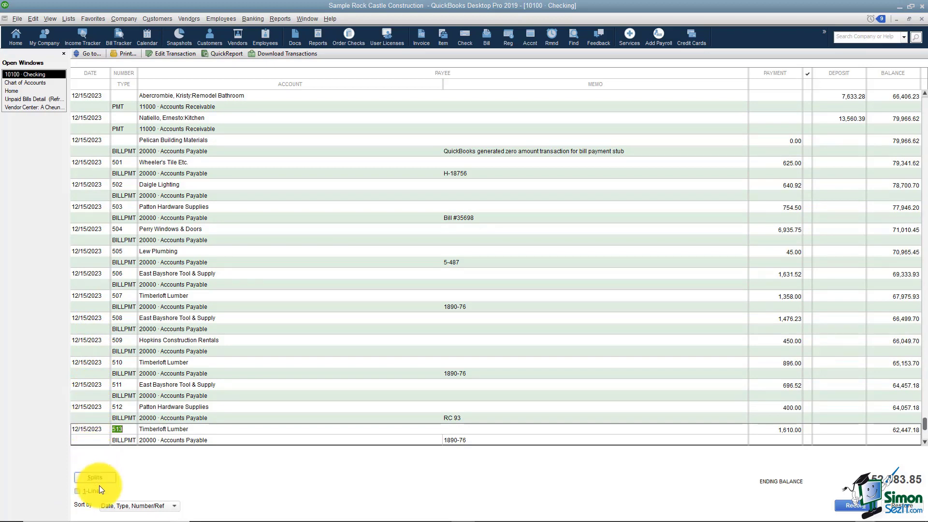
# Review the register's Sort by options and leave the sort order unchanged.
pyautogui.click(175, 504)
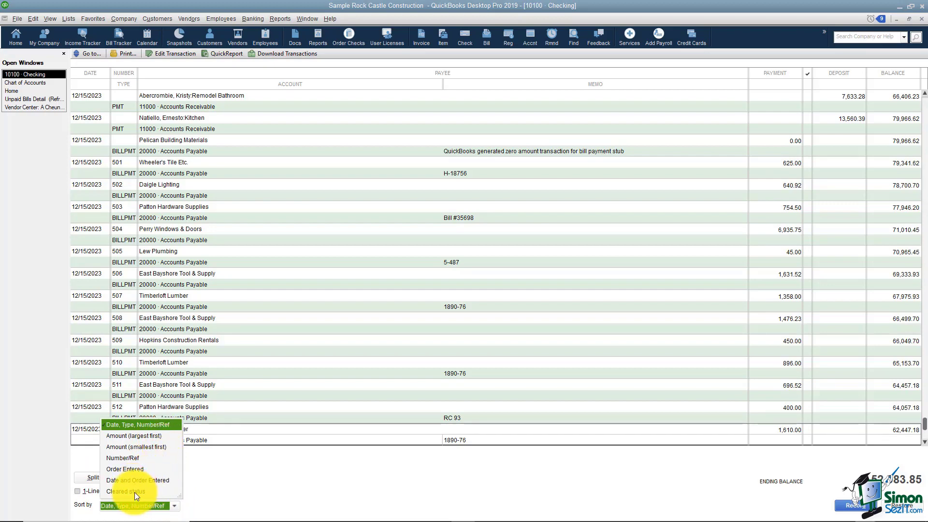
pyautogui.click(212, 480)
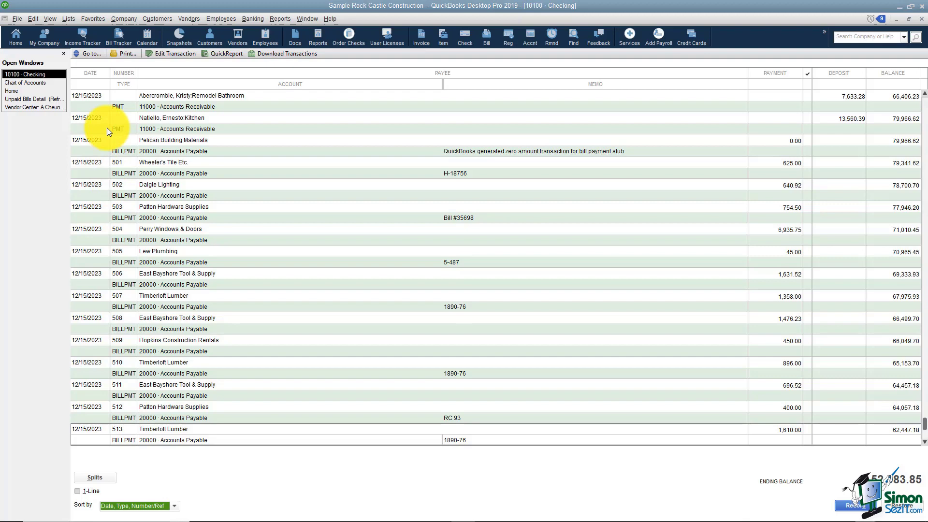
# In Go To, check a Payee search for Timberloft Lumber, then cancel without searching.
pyautogui.click(94, 54)
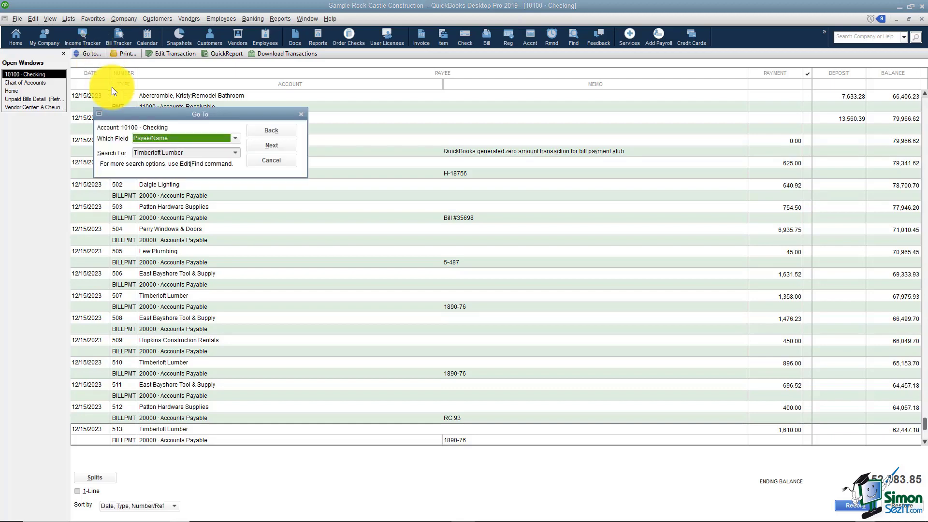
pyautogui.click(234, 138)
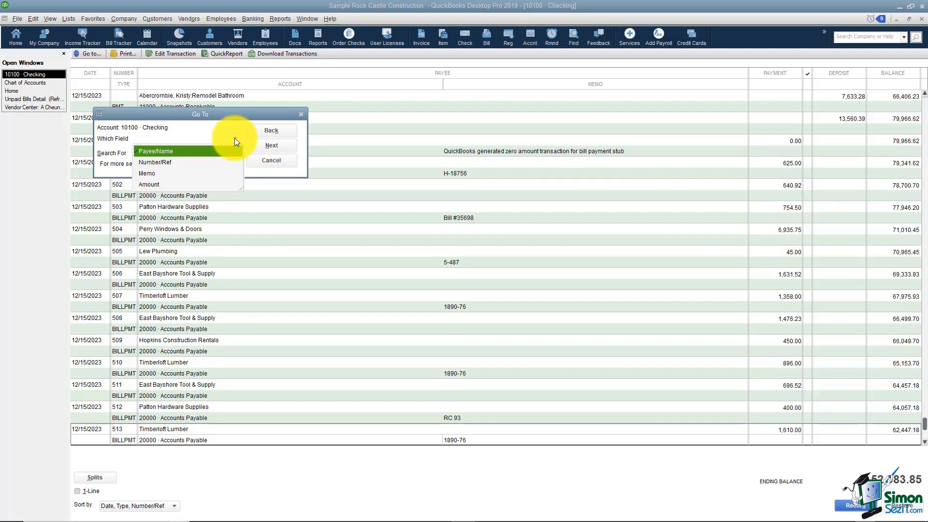
pyautogui.click(234, 138)
pyautogui.moveTo(132, 151); pyautogui.dragTo(181, 152)
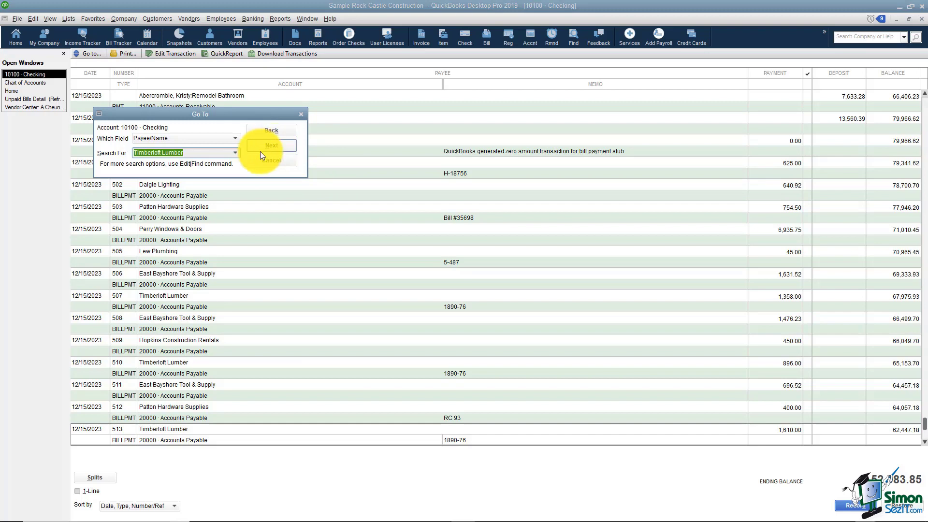
pyautogui.click(233, 137)
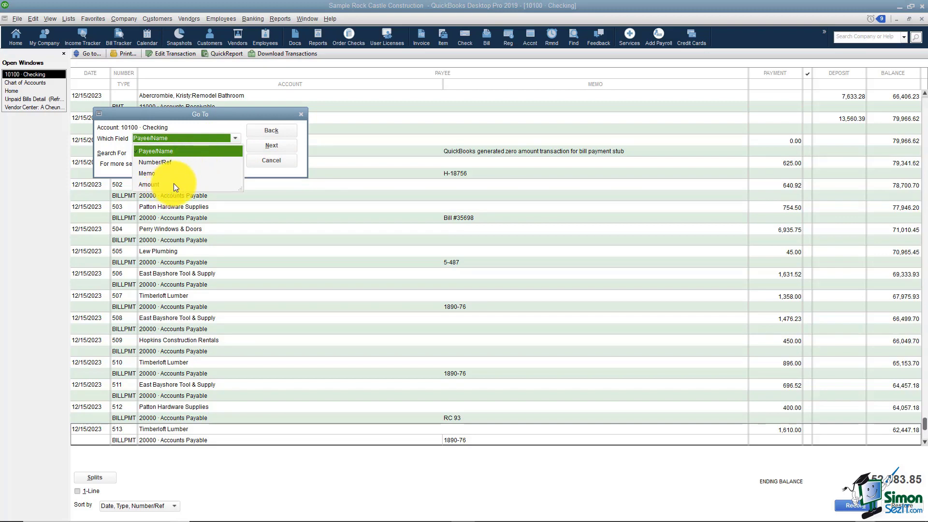
pyautogui.click(267, 163)
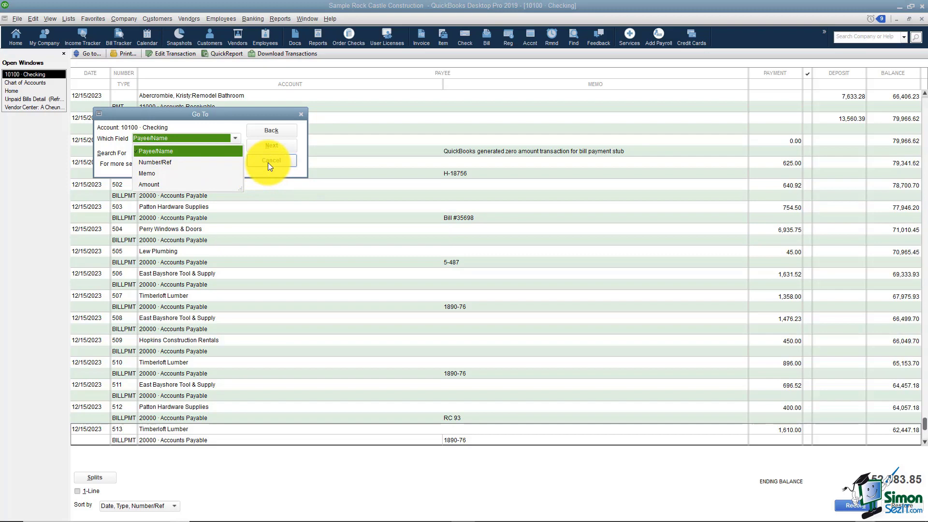
pyautogui.click(267, 162)
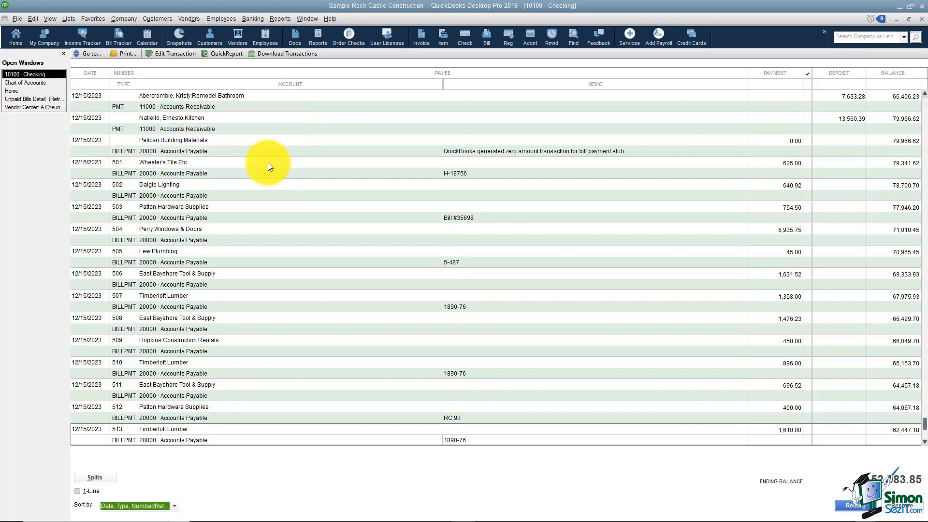
# Open Print Register for the checking register, dated 01/01/2023 through 12/15/2023.
pyautogui.click(128, 53)
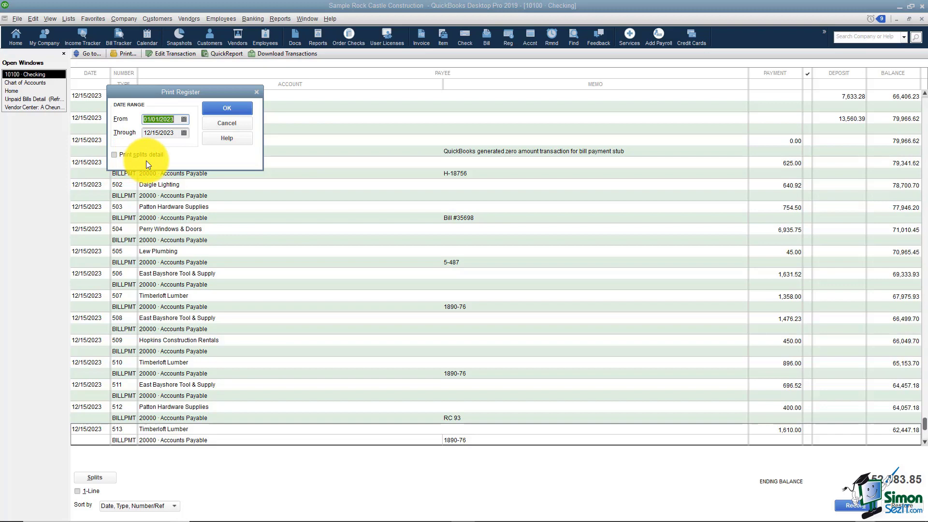
# Cancel printing, reopen and save the Pelican Building Materials payment, then open Daigle Lighting check 502.
pyautogui.click(223, 127)
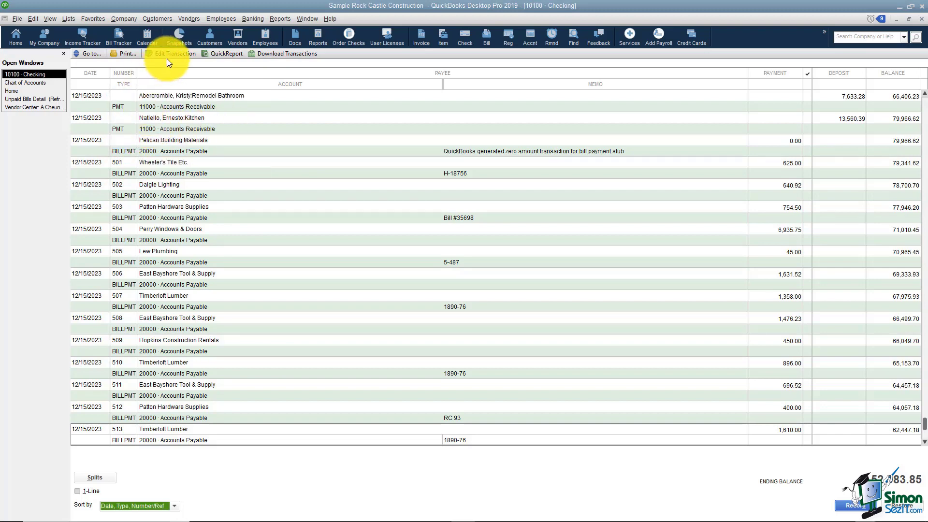
pyautogui.click(127, 149)
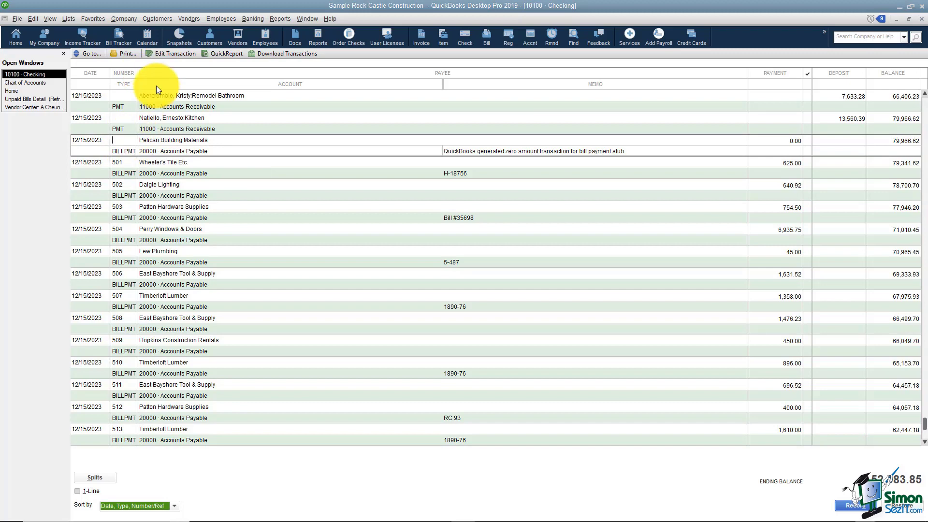
pyautogui.click(162, 56)
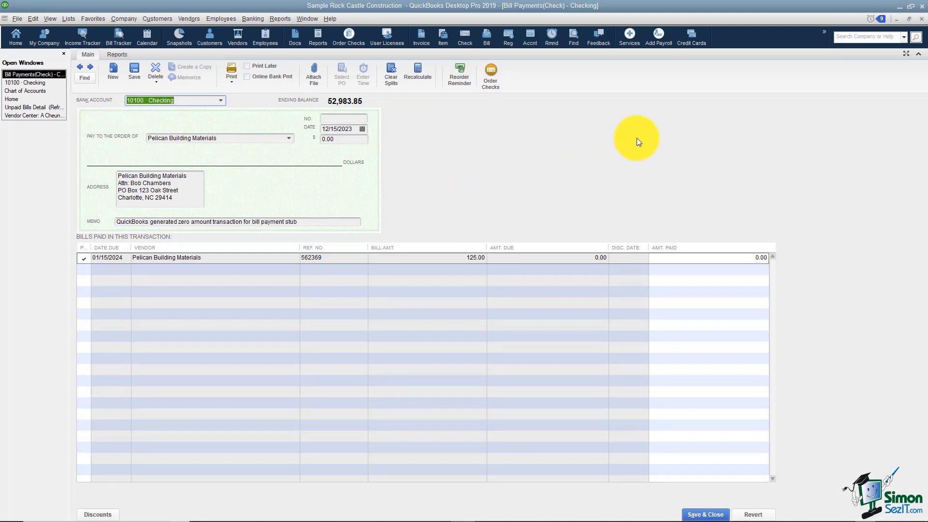
pyautogui.click(709, 513)
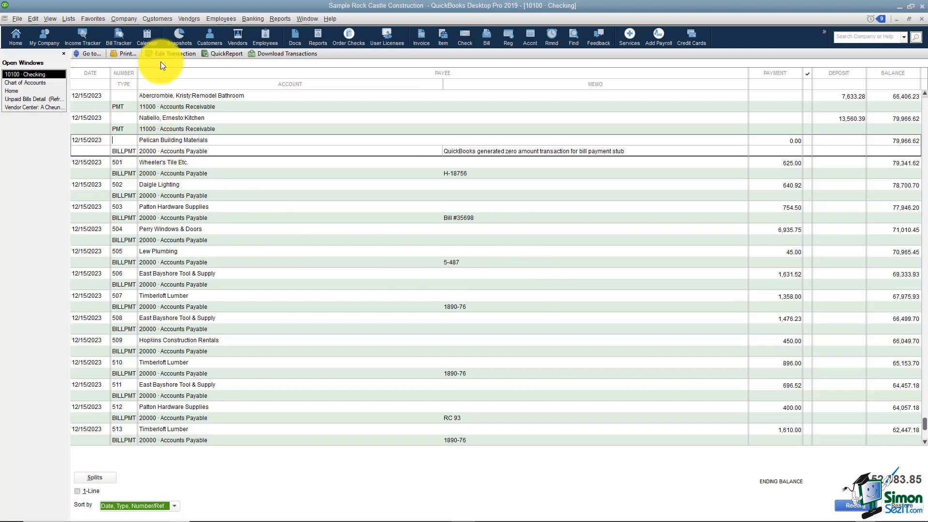
pyautogui.doubleClick(120, 198)
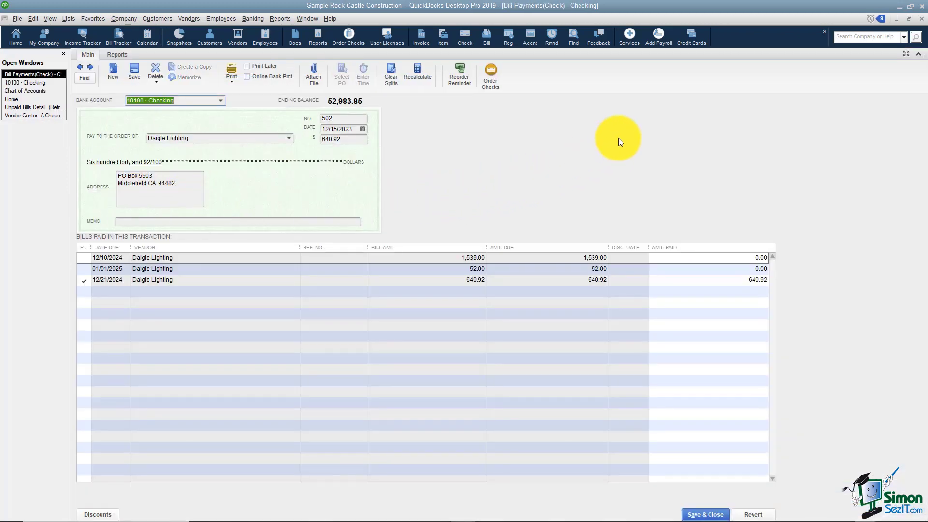
# Close check 502, then run and close a QuickReport of all Daigle Lighting transactions.
pyautogui.click(921, 20)
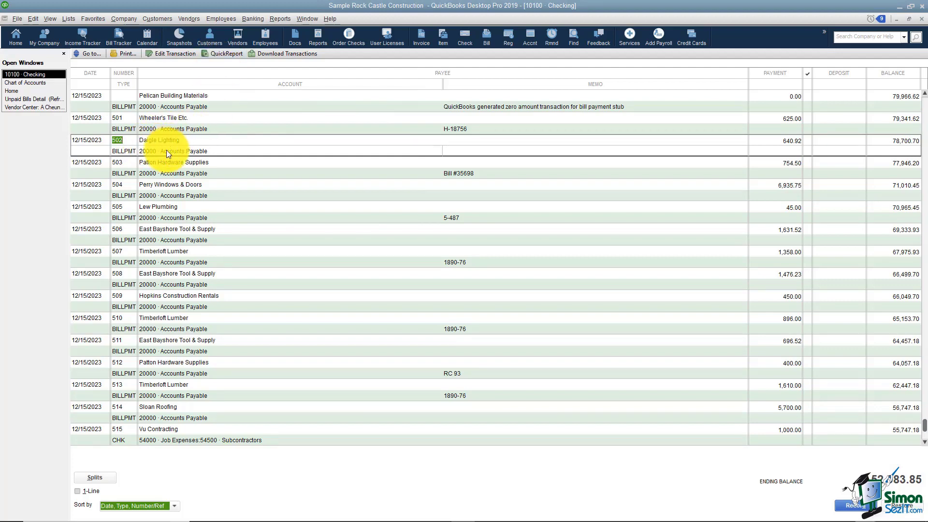
pyautogui.click(215, 54)
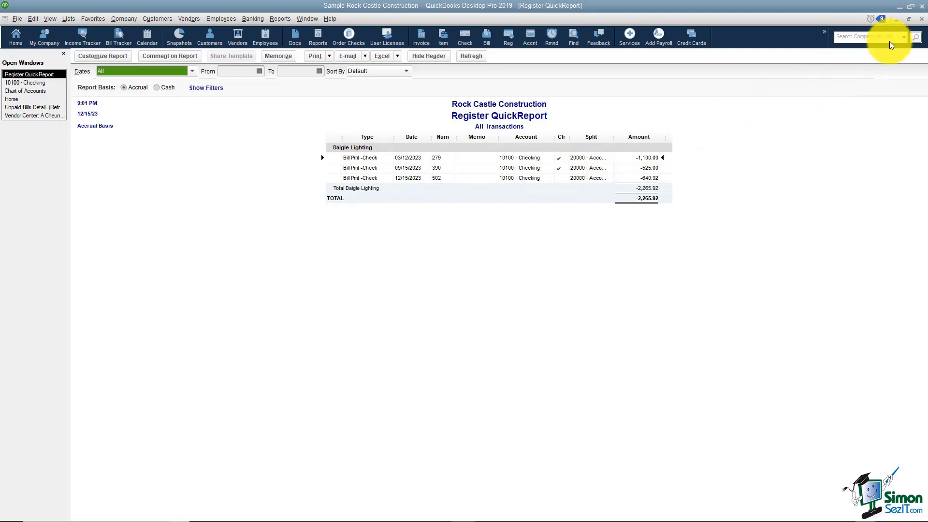
pyautogui.click(921, 19)
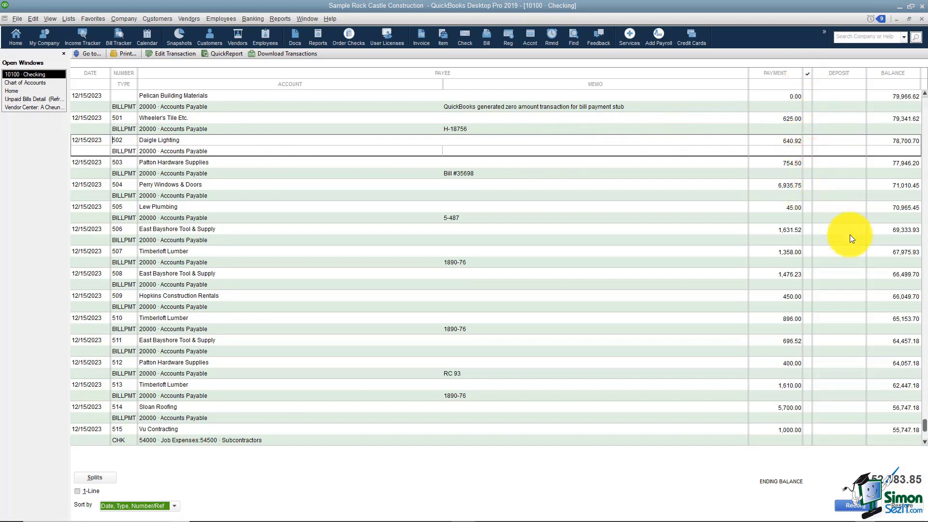
# Scroll up to inspect reconciled checkmarks, then down to the latest entries through 01/12/2024.
pyautogui.moveTo(924, 426); pyautogui.dragTo(913, 372)
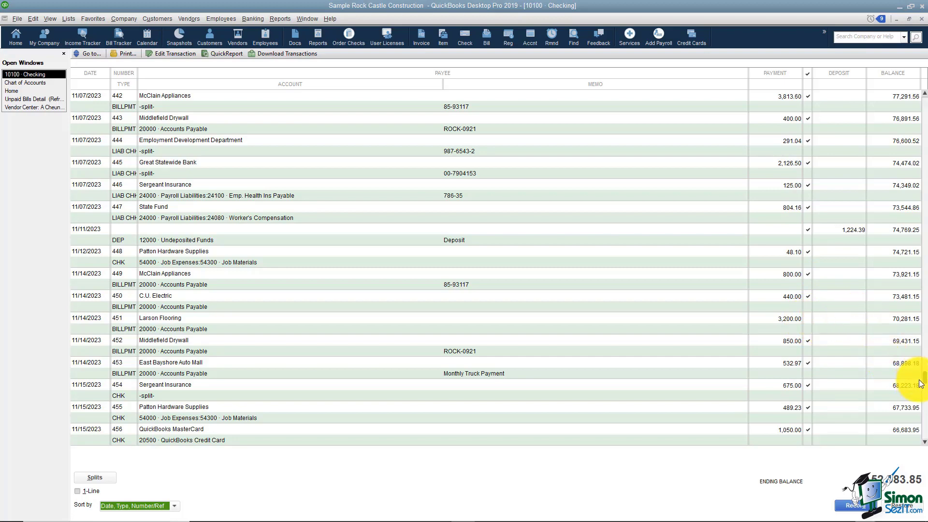
pyautogui.moveTo(925, 379); pyautogui.dragTo(925, 446)
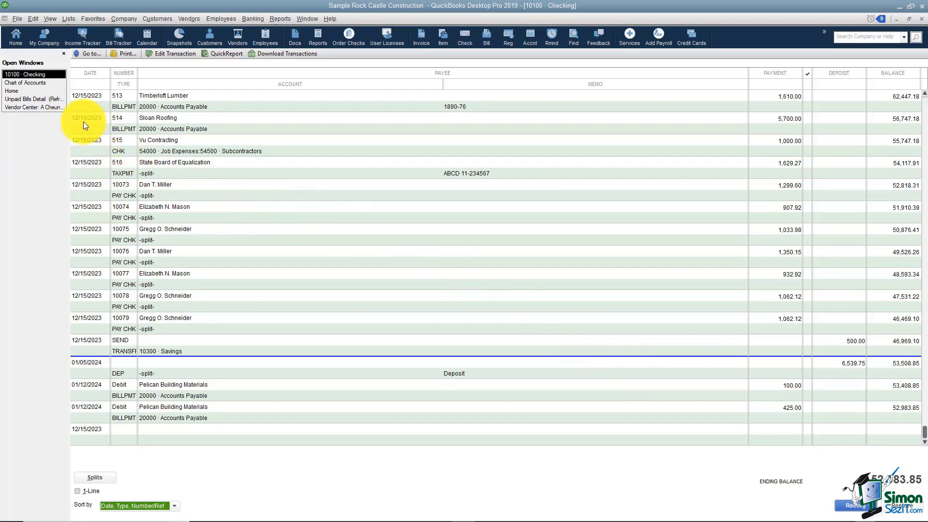
pyautogui.click(47, 93)
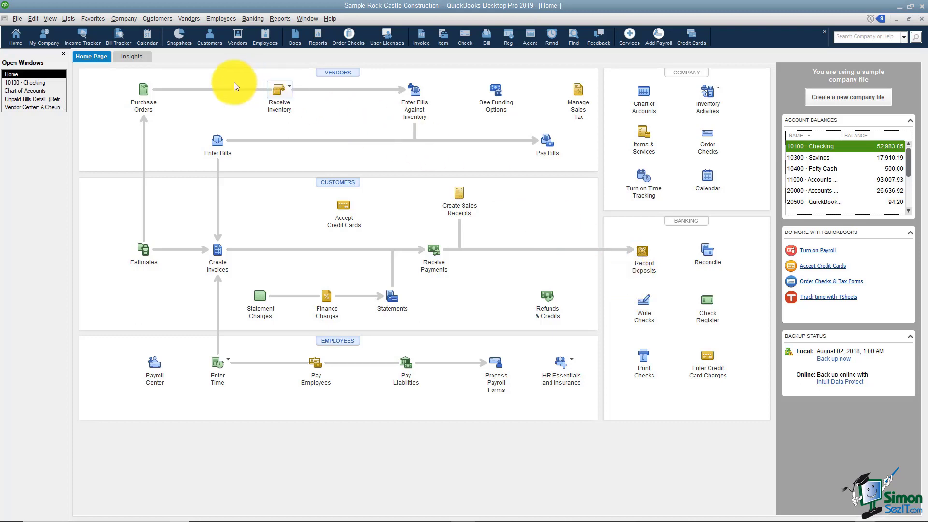
pyautogui.click(58, 82)
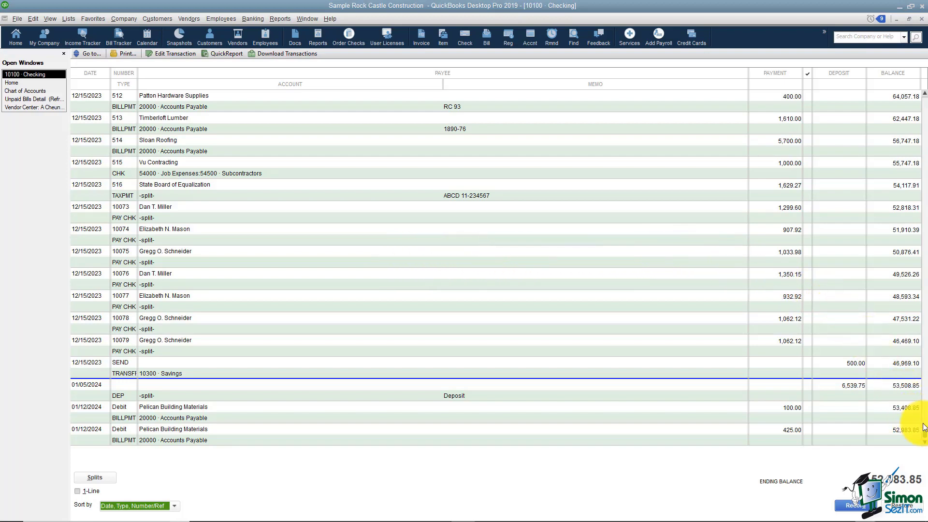
# Begin entry number 518 in the register's blank bottom row, then return to the Home page.
pyautogui.click(923, 441)
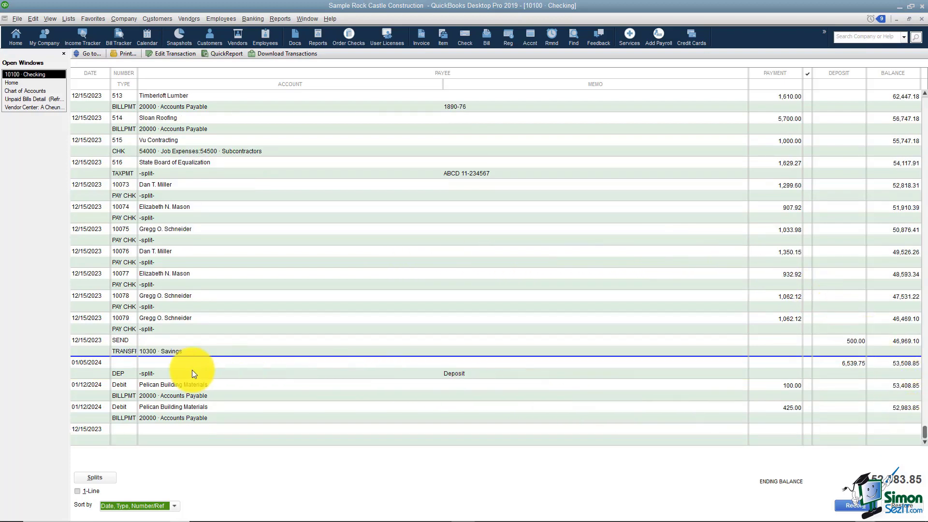
pyautogui.click(129, 430)
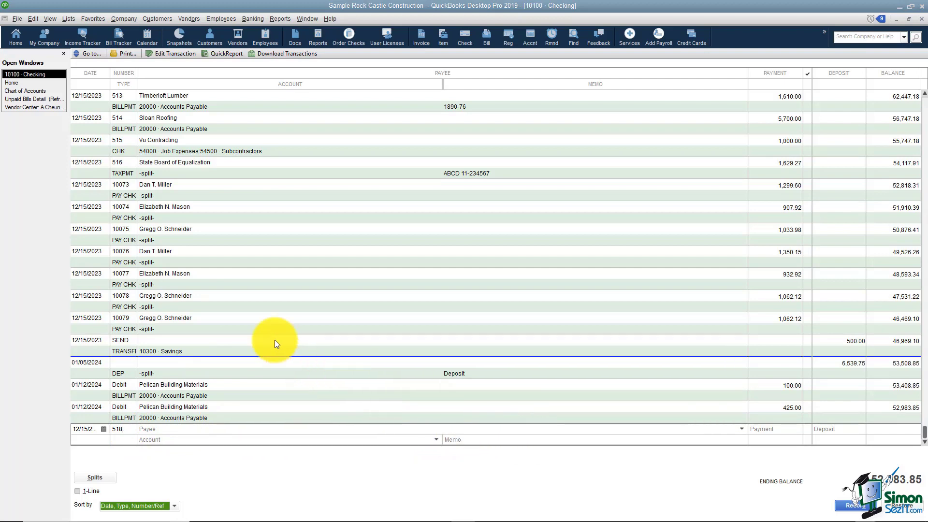
pyautogui.click(51, 83)
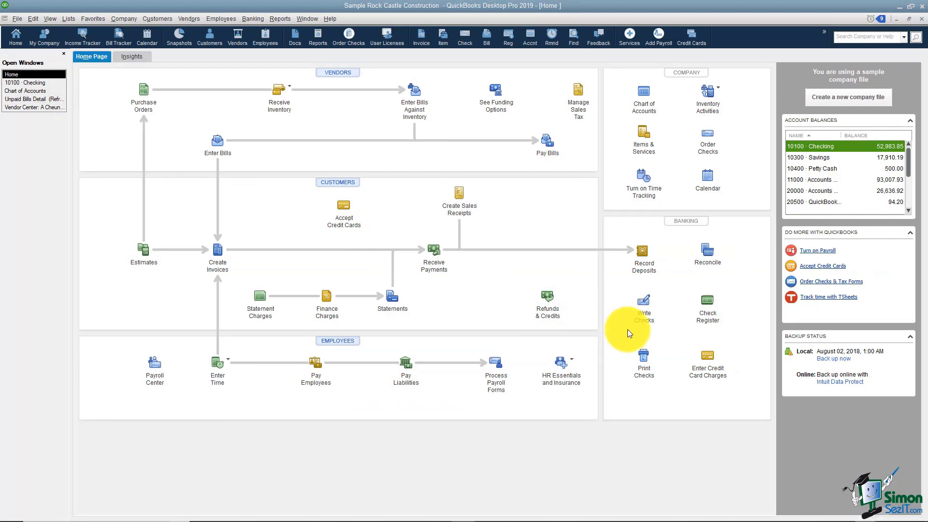
pyautogui.click(649, 308)
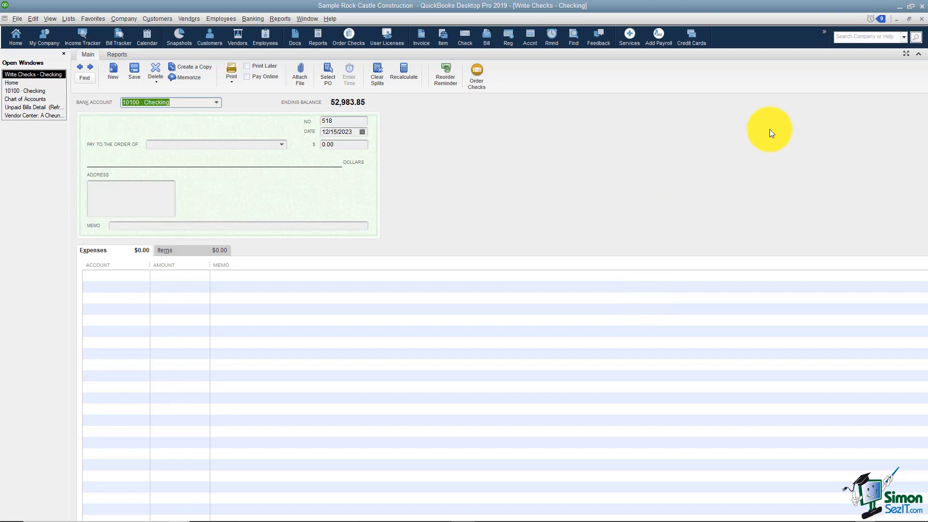
pyautogui.click(921, 19)
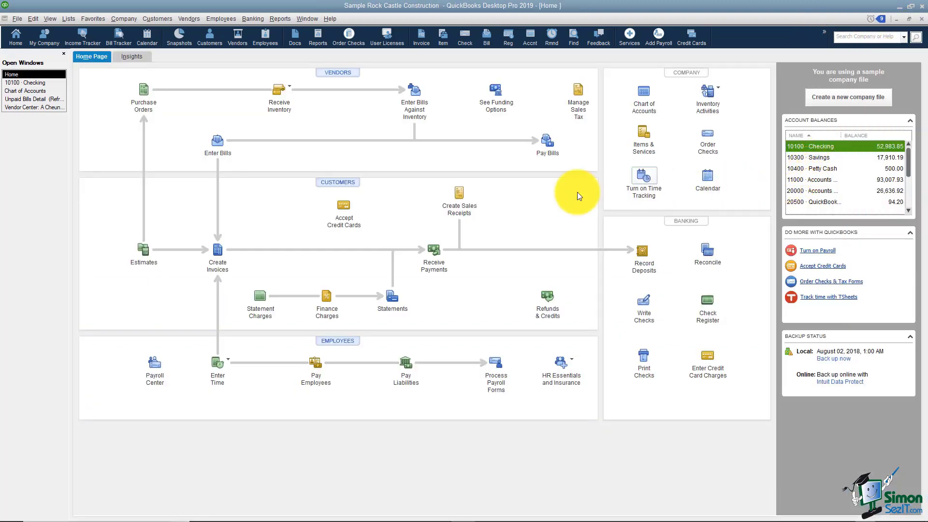
# Reopen the Check Register, select pending entry number 518, then move to transaction 10077.
pyautogui.click(36, 83)
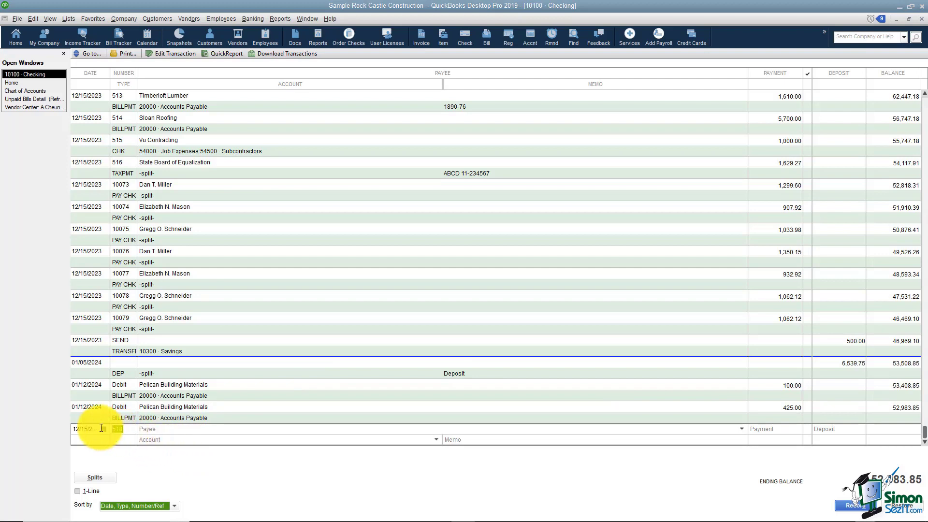
pyautogui.doubleClick(127, 431)
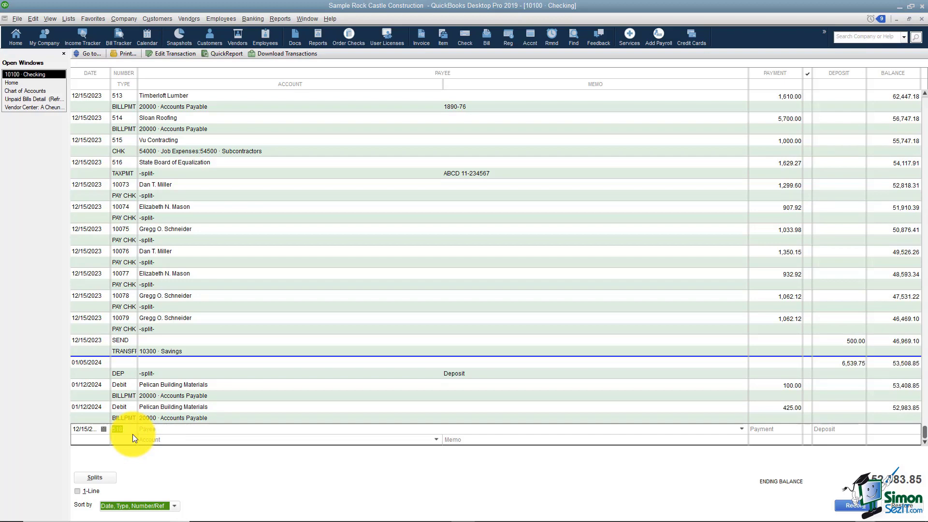
pyautogui.click(324, 286)
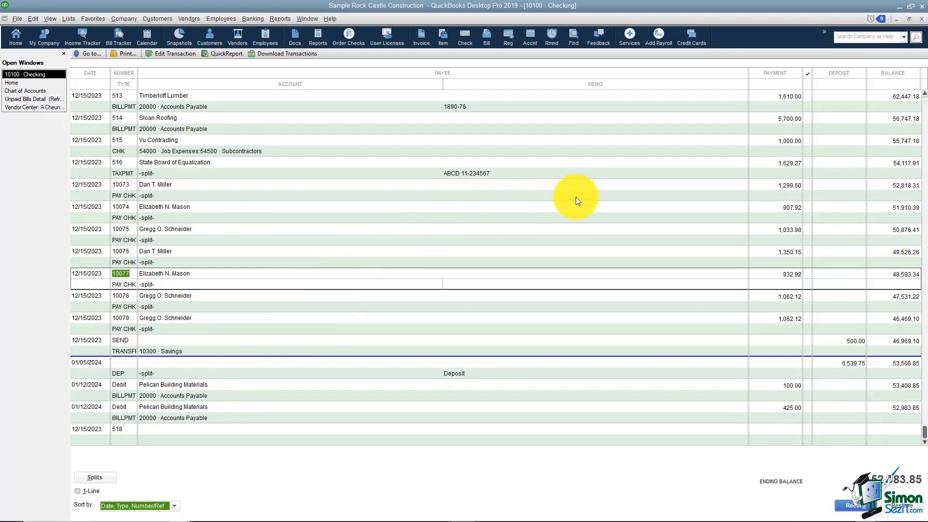
# Close the checking register window to return to the Home Page.
pyautogui.click(921, 19)
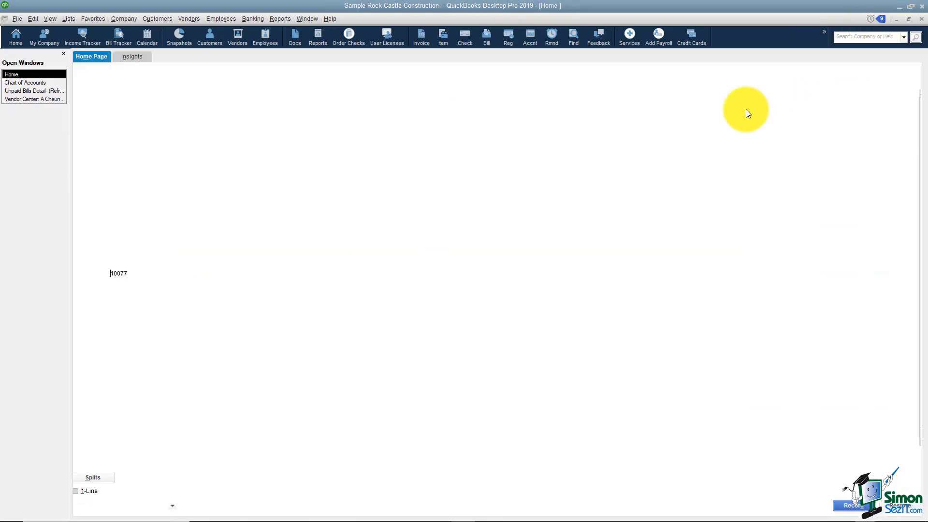